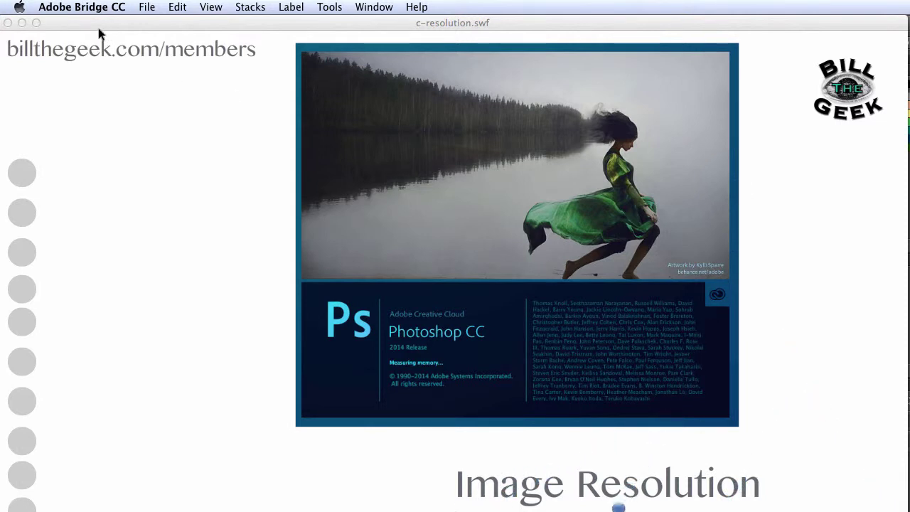
# Put away the c-resolution.swf window and reposition the Photoshop window so its whole tool set is in view
pyautogui.click(71, 22)
pyautogui.moveTo(56, 24); pyautogui.dragTo(213, 510)
pyautogui.click(594, 28)
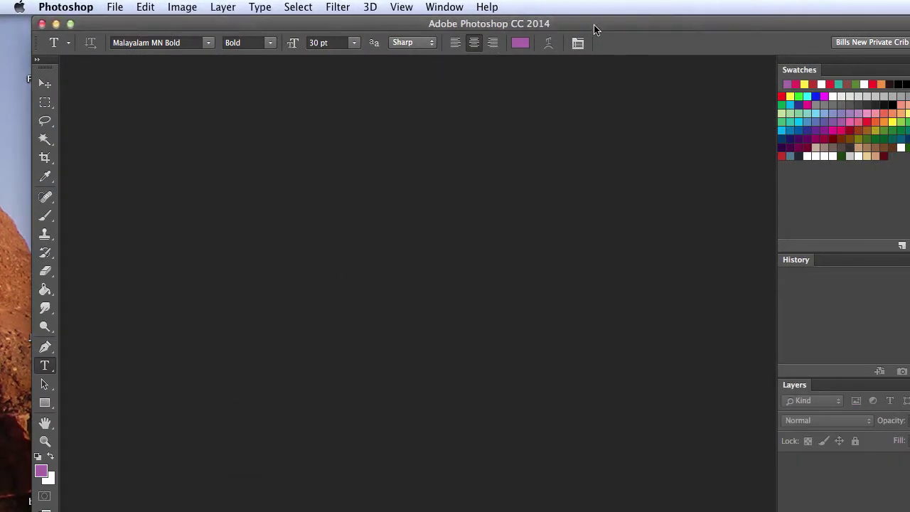
pyautogui.moveTo(604, 26); pyautogui.dragTo(571, 26)
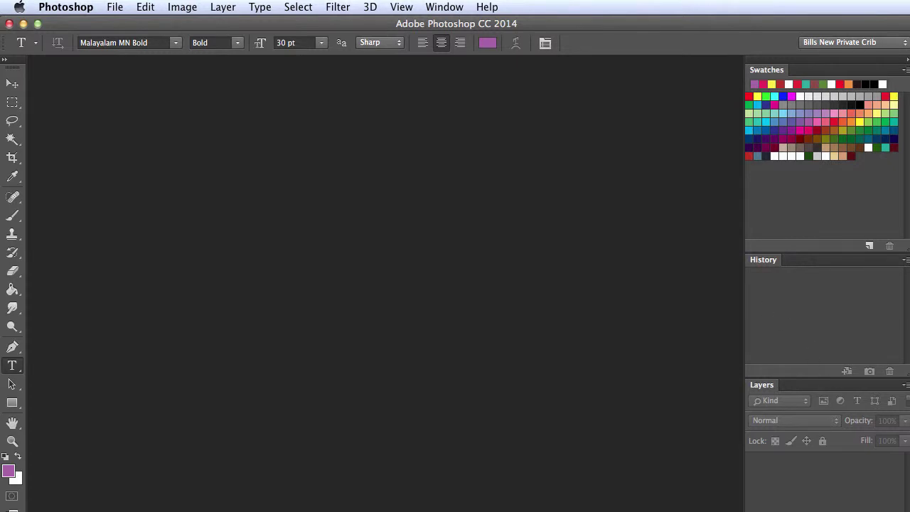
# Switch to Adobe Bridge and open clock.jpg from the 300-dpi-images folder inside PhotoShopVideos
pyautogui.moveTo(834, 511); pyautogui.dragTo(832, 87)
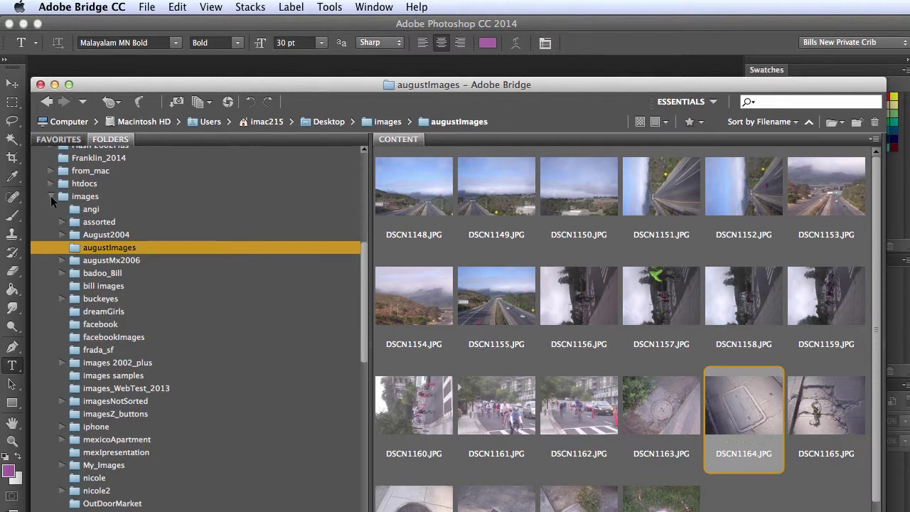
pyautogui.click(50, 195)
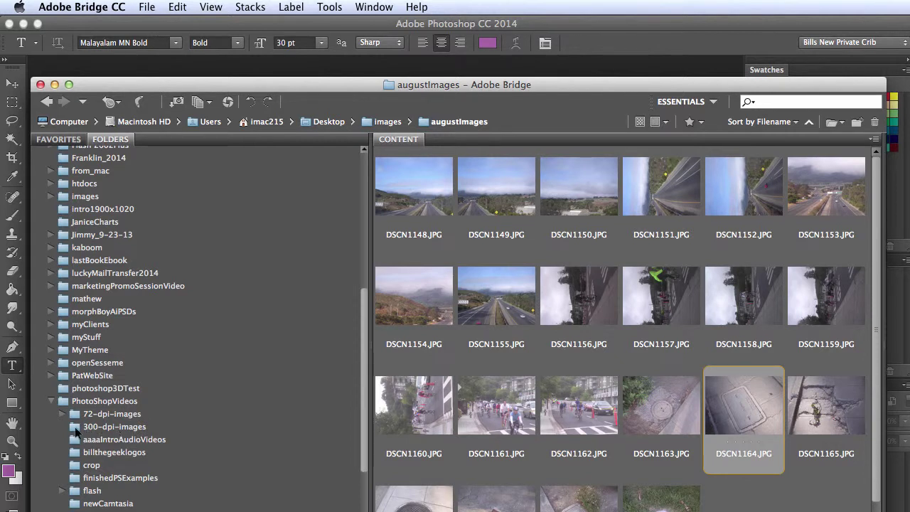
pyautogui.click(118, 429)
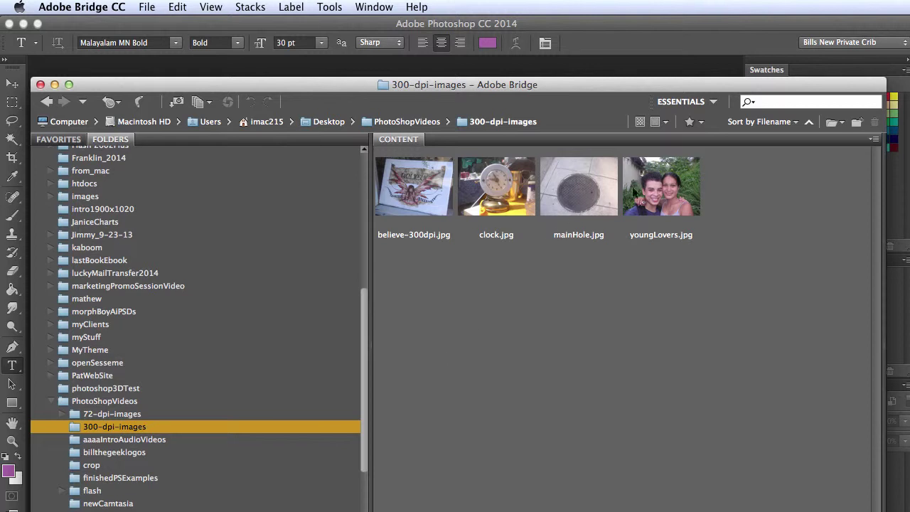
pyautogui.click(498, 194)
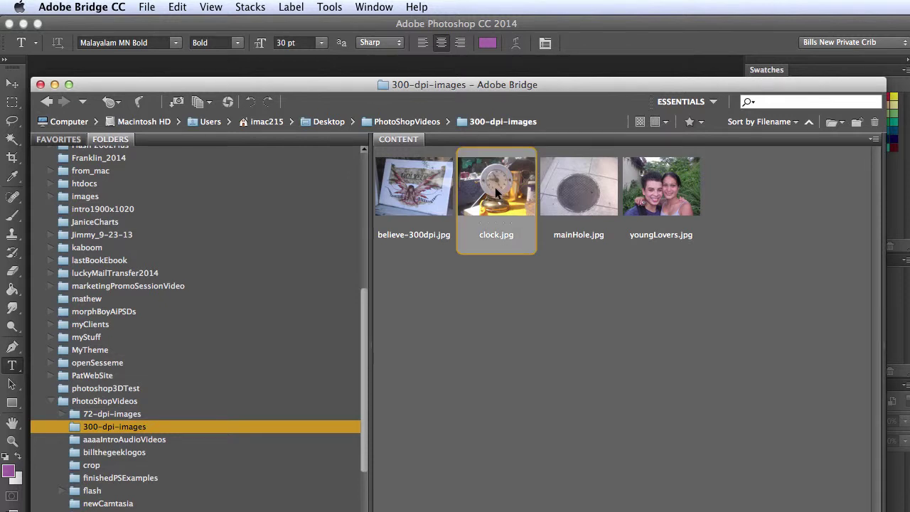
pyautogui.doubleClick(496, 190)
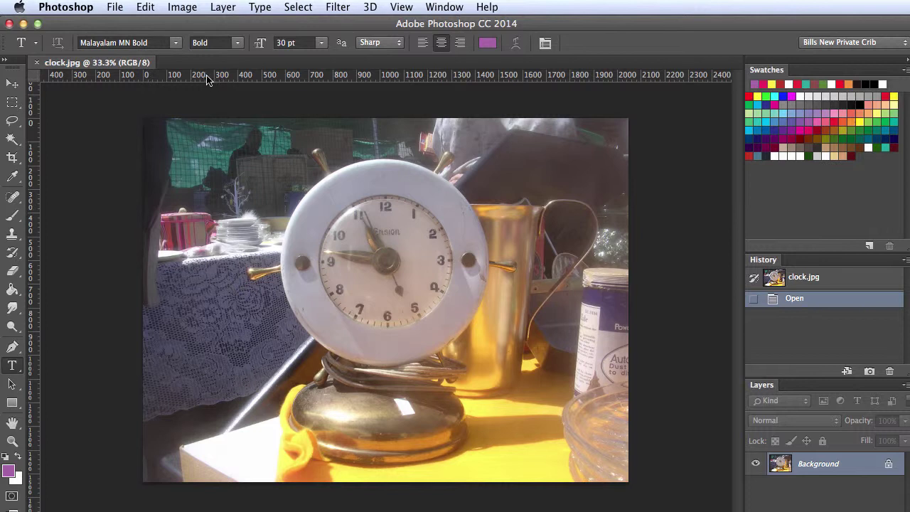
# Switch the ruler units of the clock image to inches and back to pixels
pyautogui.rightClick(412, 76)
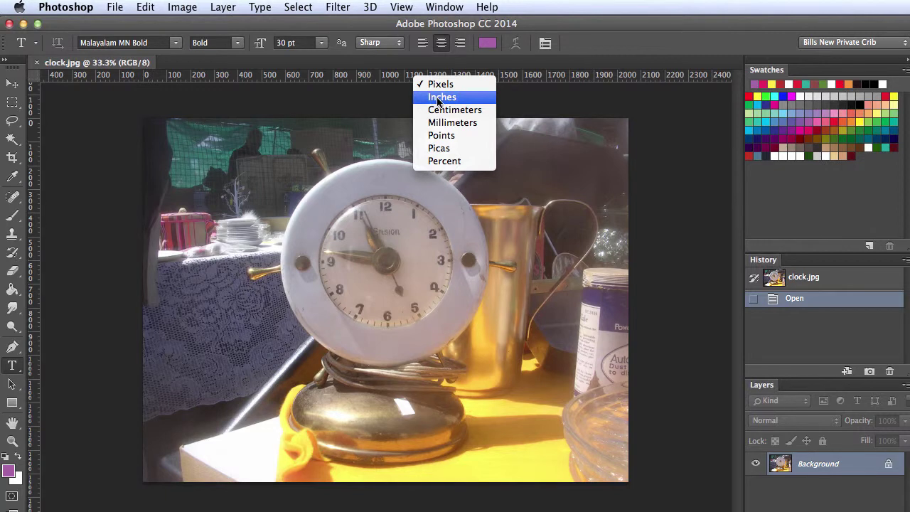
pyautogui.click(438, 100)
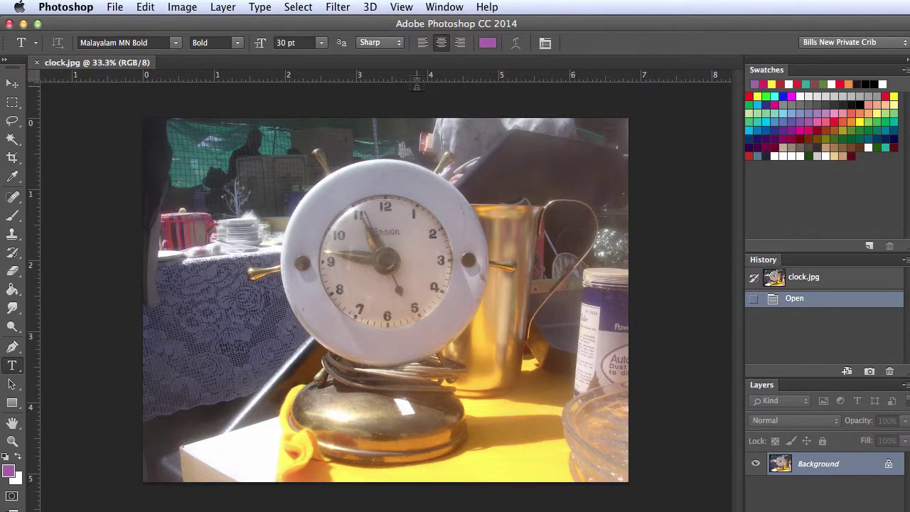
pyautogui.rightClick(418, 81)
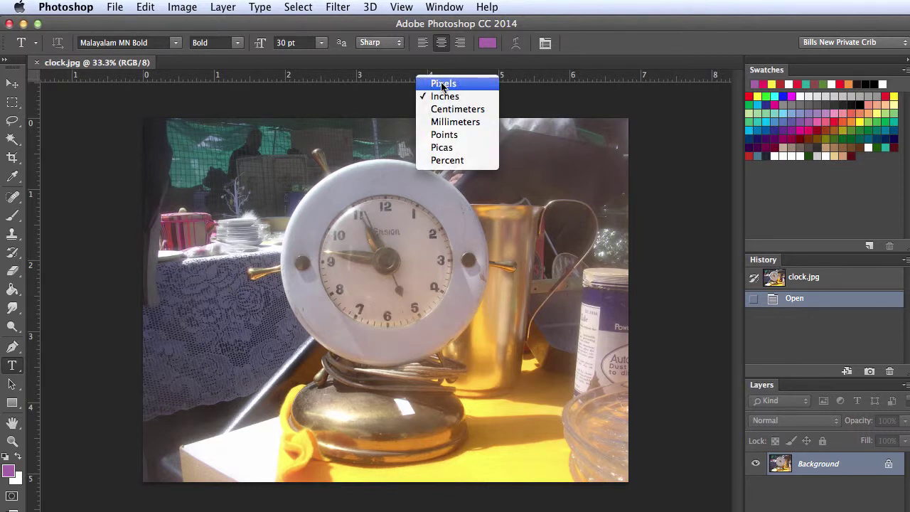
pyautogui.click(443, 84)
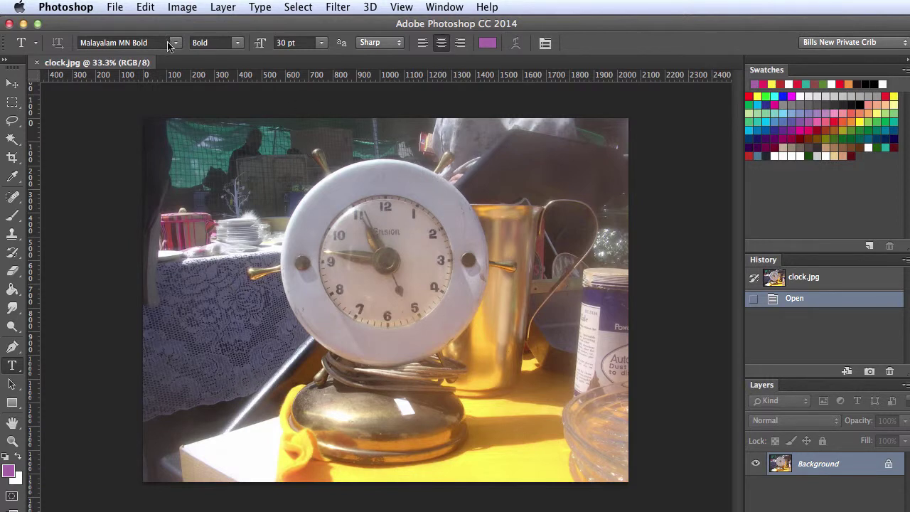
# Open the Image Size settings for the clock photo and examine its resolution, width and height
pyautogui.click(181, 7)
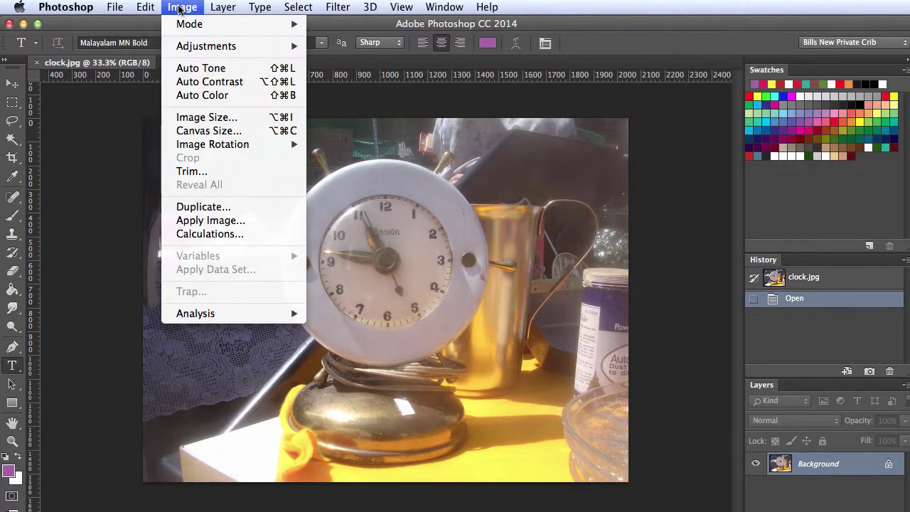
pyautogui.click(194, 122)
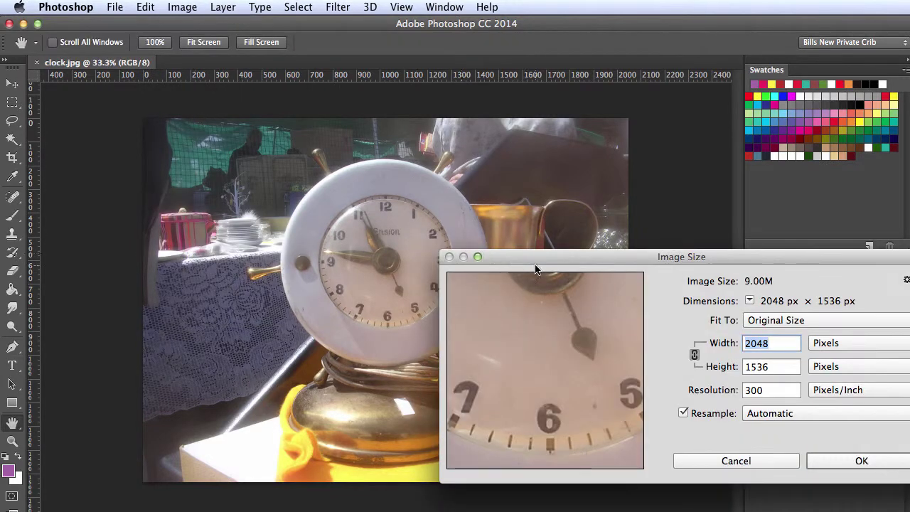
pyautogui.moveTo(535, 256); pyautogui.dragTo(249, 154)
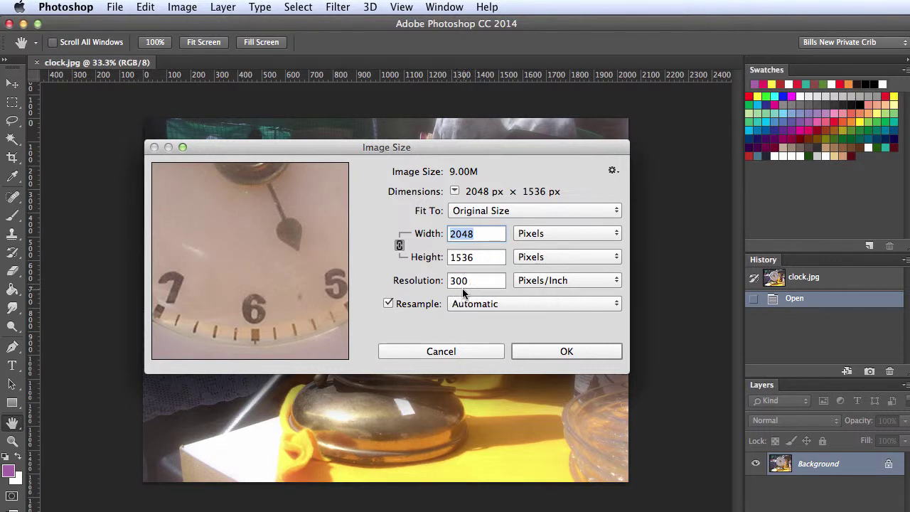
pyautogui.doubleClick(470, 280)
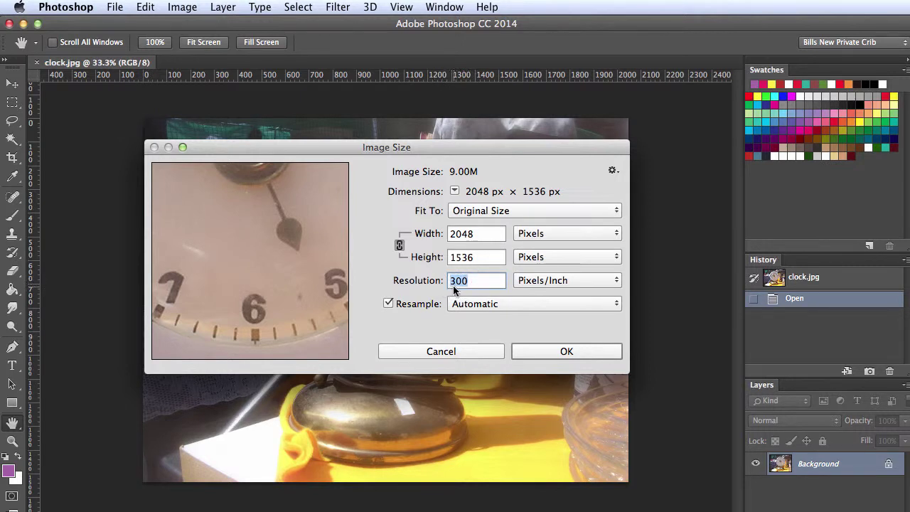
pyautogui.click(475, 233)
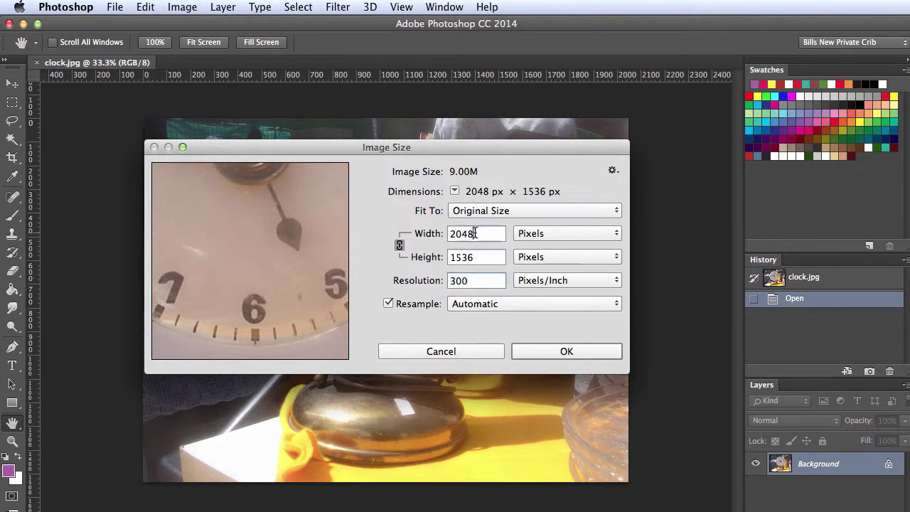
pyautogui.doubleClick(474, 233)
pyautogui.click(479, 257)
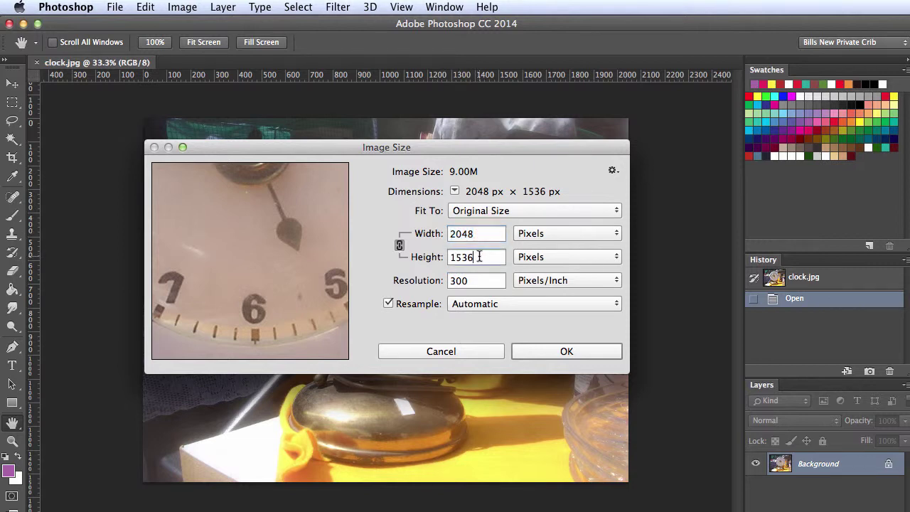
pyautogui.moveTo(479, 256); pyautogui.dragTo(436, 257)
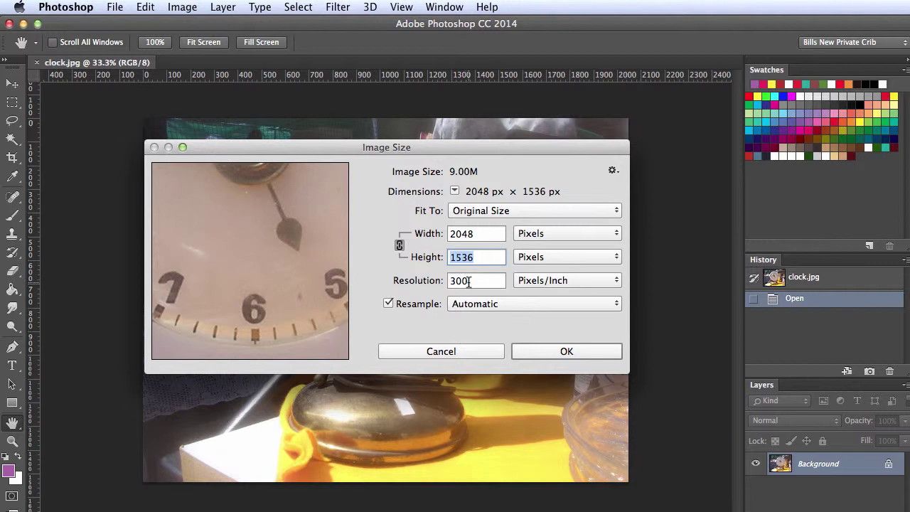
# Try a resolution of 72 pixels/inch for the clock photo with resampling on, and cancel the Image Size settings
pyautogui.moveTo(470, 281); pyautogui.dragTo(448, 282)
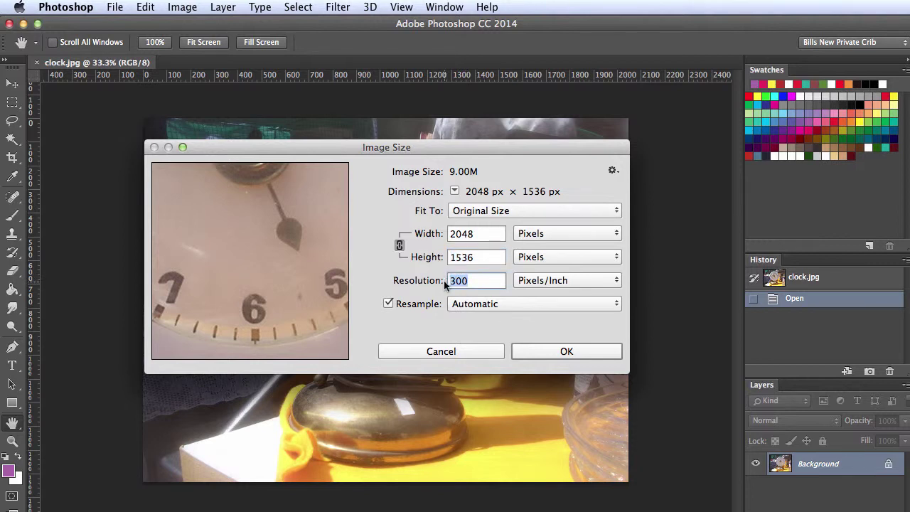
pyautogui.write('72')
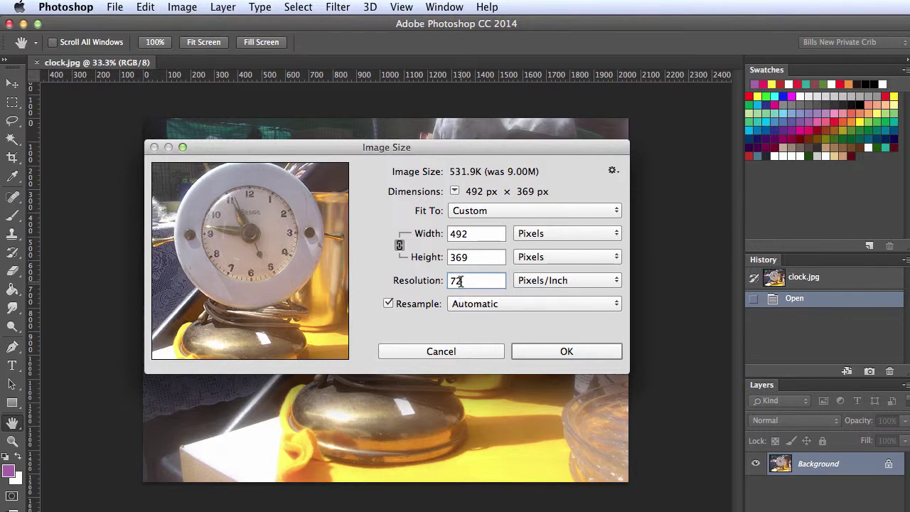
pyautogui.click(469, 352)
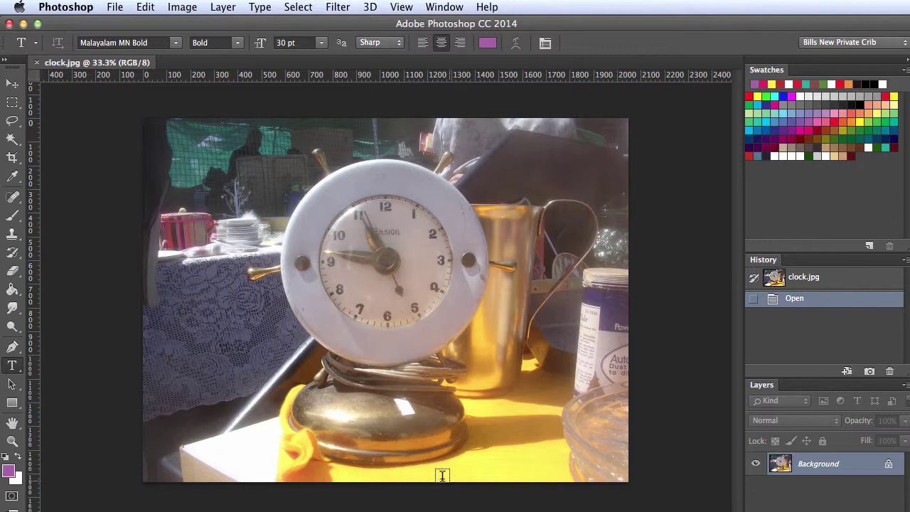
# Switch to Adobe Bridge and open the panorama JPG from the 72-dpi-images folder
pyautogui.click(442, 511)
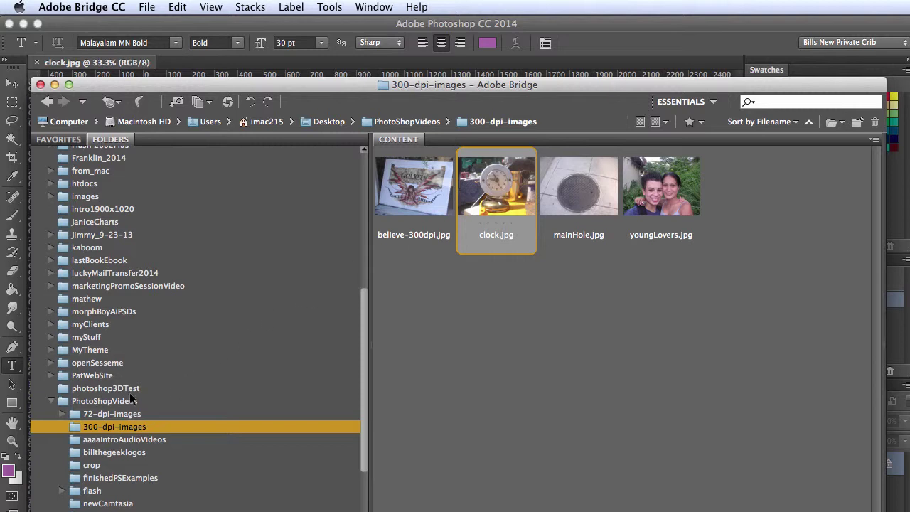
pyautogui.click(85, 413)
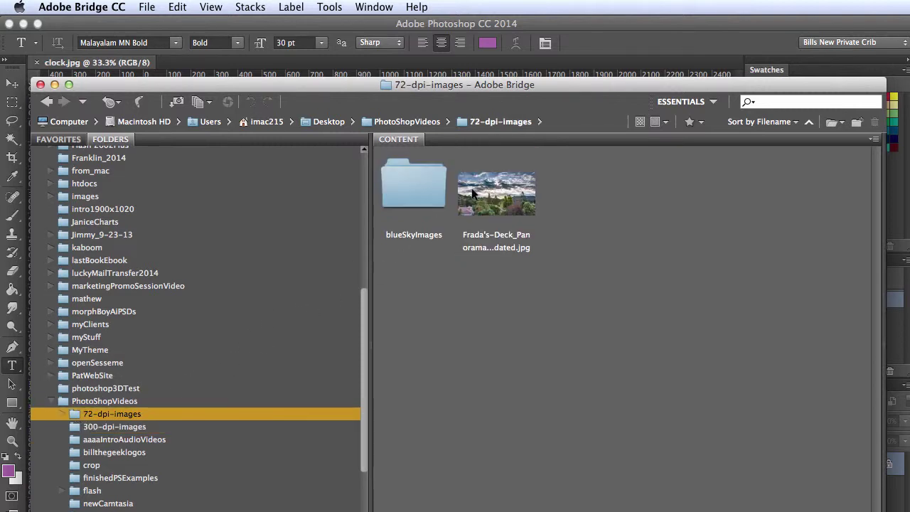
pyautogui.doubleClick(508, 190)
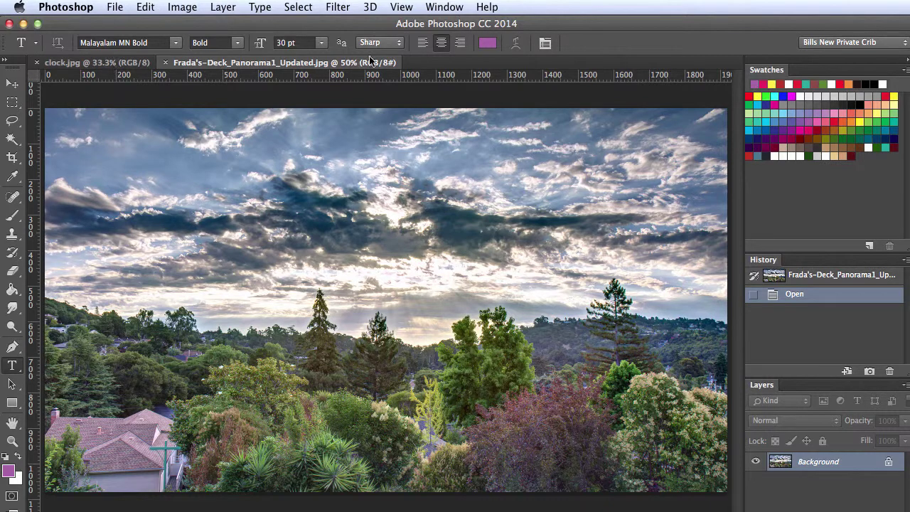
# Compare the clock photo and the panorama by alternating between the two open documents
pyautogui.click(61, 64)
pyautogui.click(209, 64)
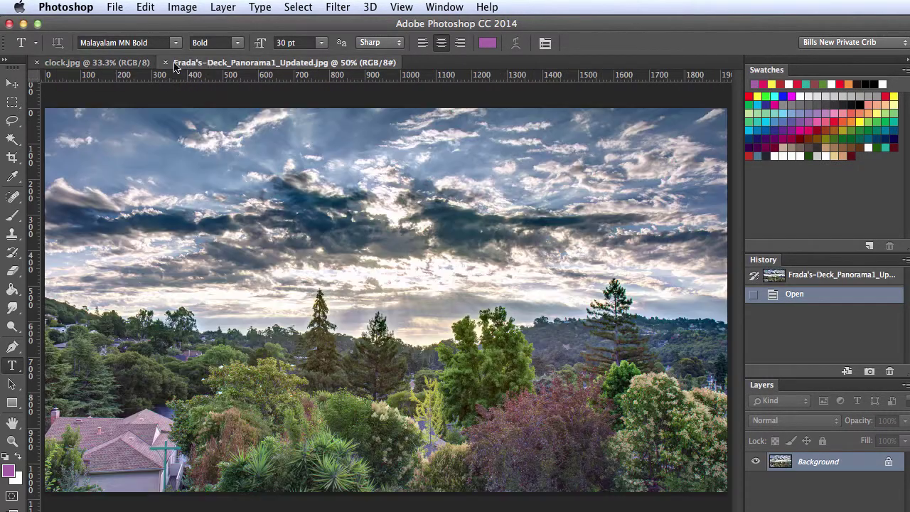
pyautogui.click(74, 64)
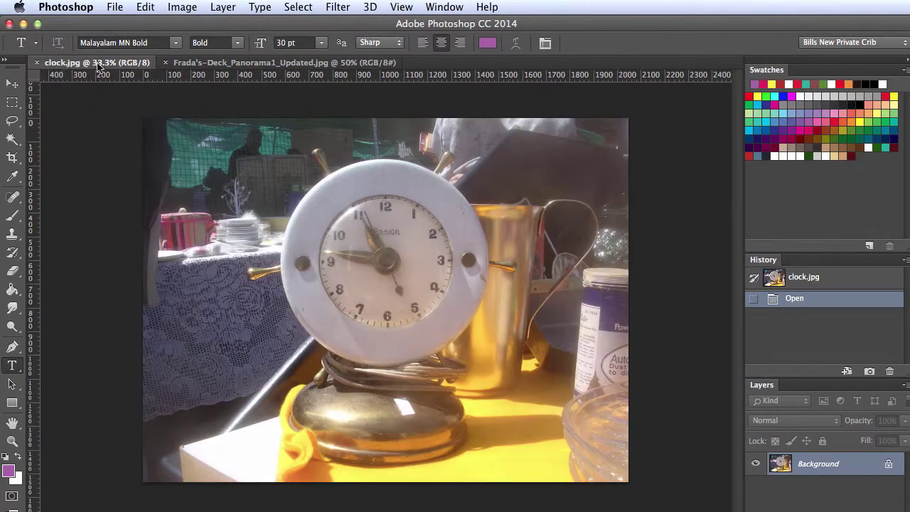
pyautogui.click(209, 64)
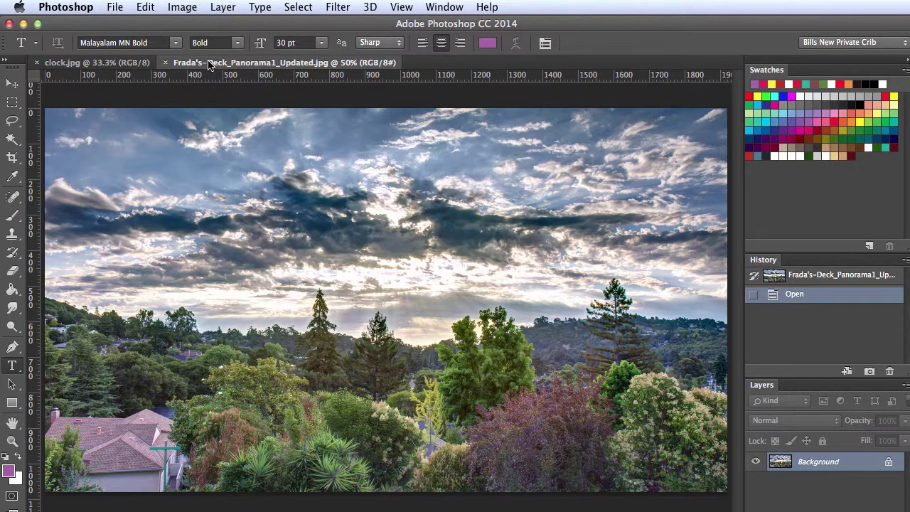
pyautogui.click(87, 65)
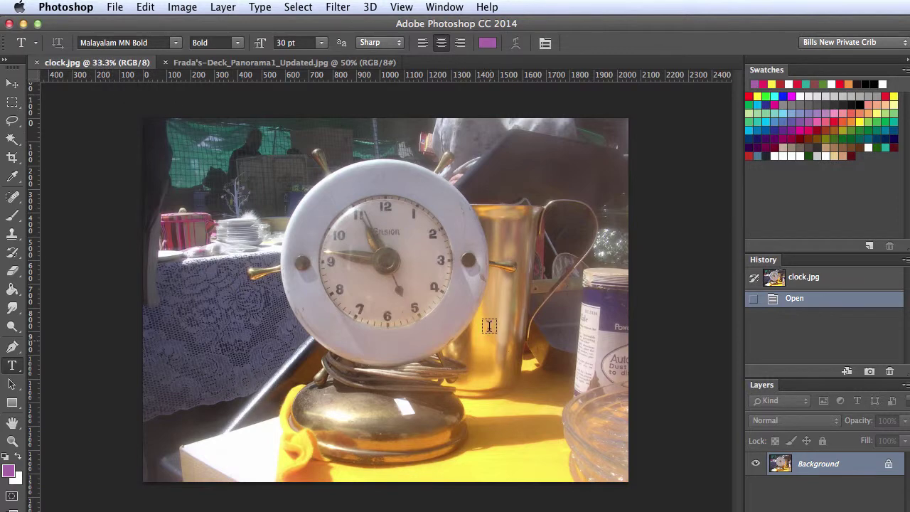
pyautogui.click(238, 63)
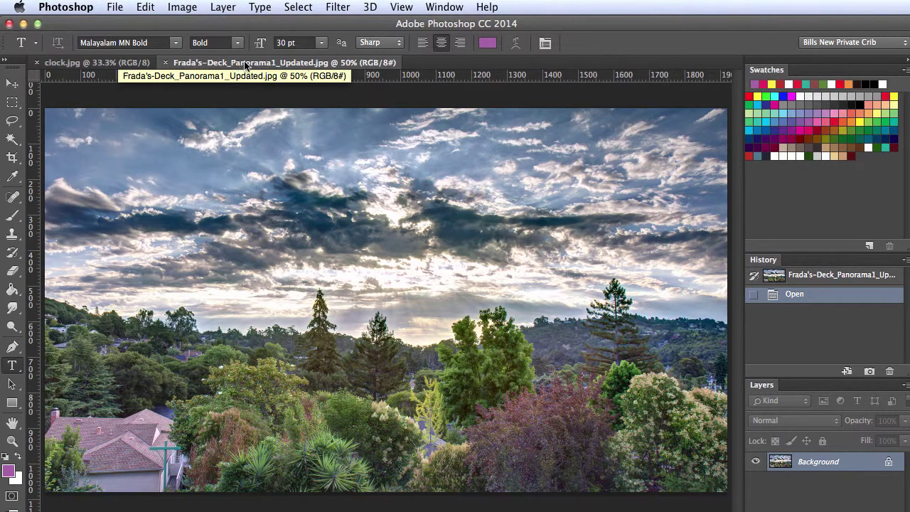
# Float the panorama in its own window beside clock.jpg and copy it into the clock photo with the Move tool
pyautogui.moveTo(245, 74); pyautogui.dragTo(581, 154)
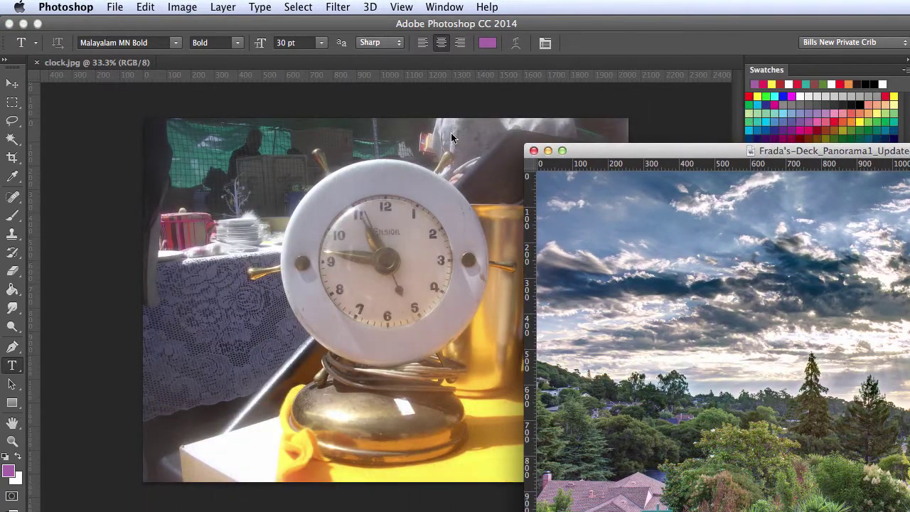
pyautogui.moveTo(589, 151); pyautogui.dragTo(637, 106)
pyautogui.click(12, 84)
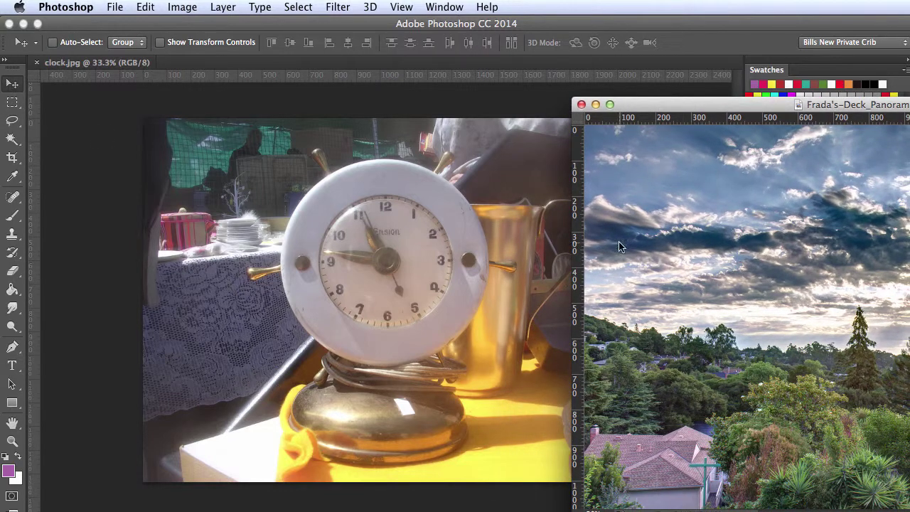
pyautogui.moveTo(872, 358); pyautogui.dragTo(376, 315)
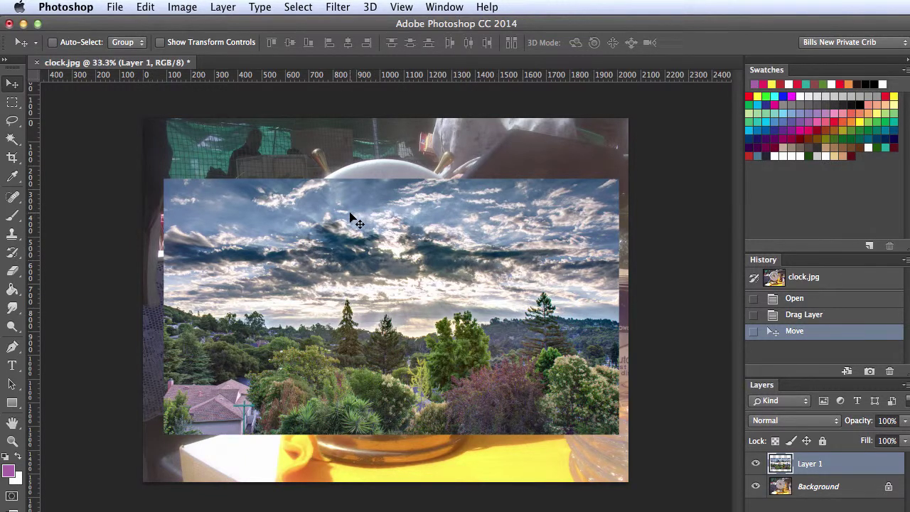
# Move the panorama layer around over the clock photo and place it against the canvas's upper-left corner
pyautogui.moveTo(270, 206); pyautogui.dragTo(380, 356)
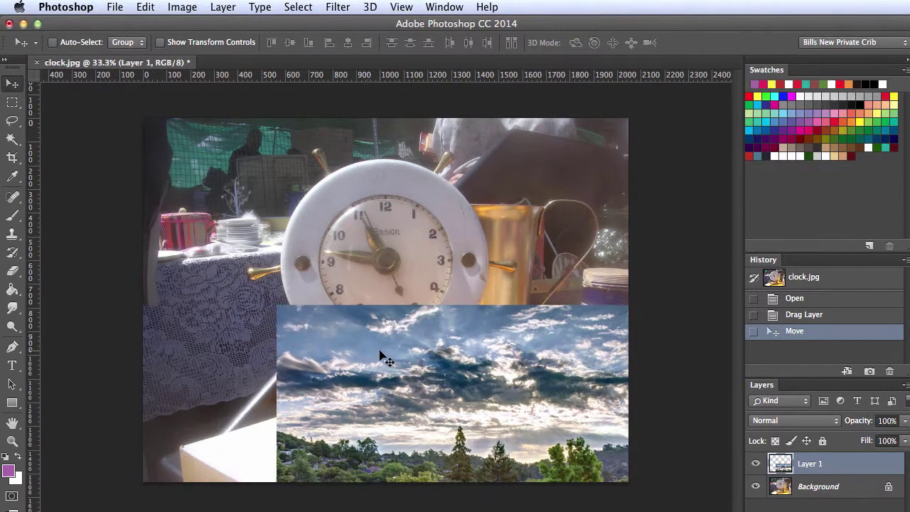
pyautogui.moveTo(493, 366); pyautogui.dragTo(377, 192)
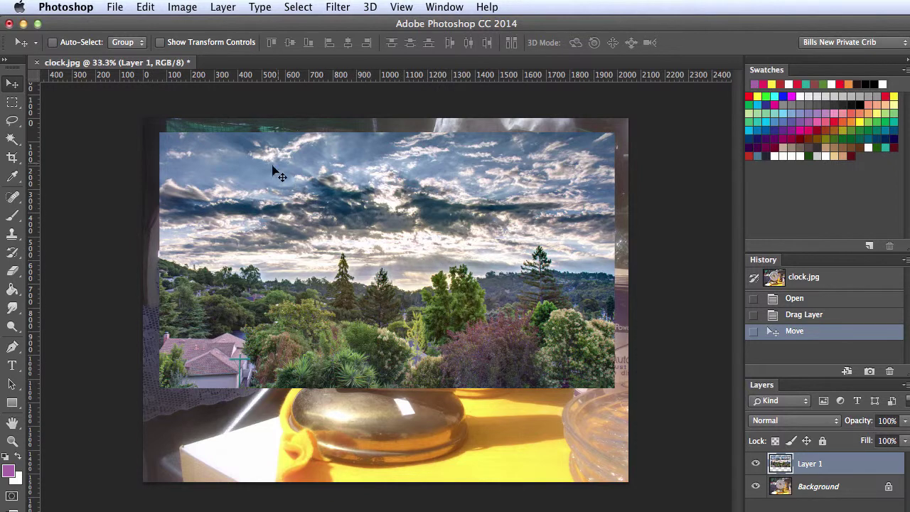
pyautogui.moveTo(192, 163); pyautogui.dragTo(454, 258)
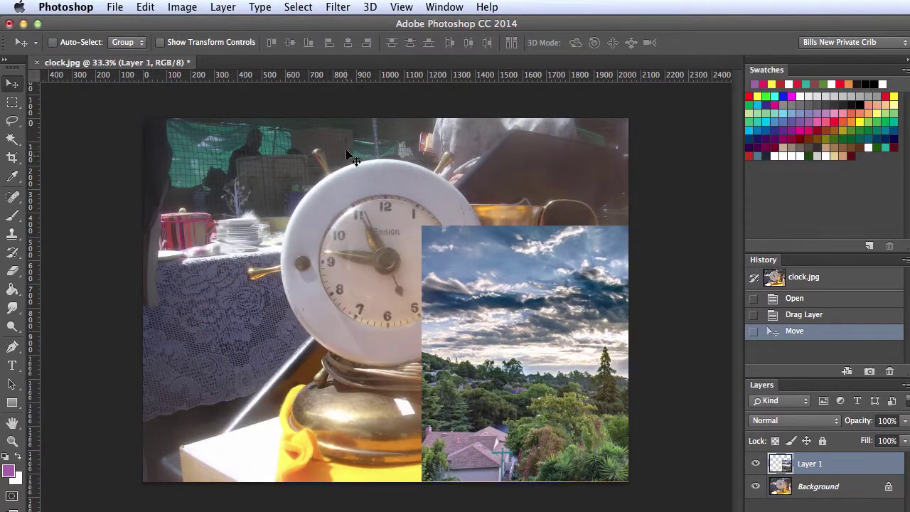
pyautogui.moveTo(584, 357); pyautogui.dragTo(298, 240)
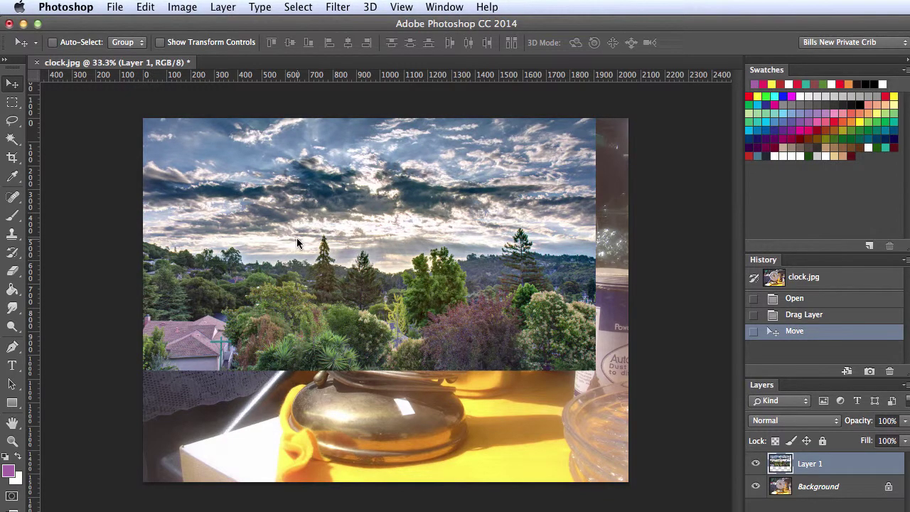